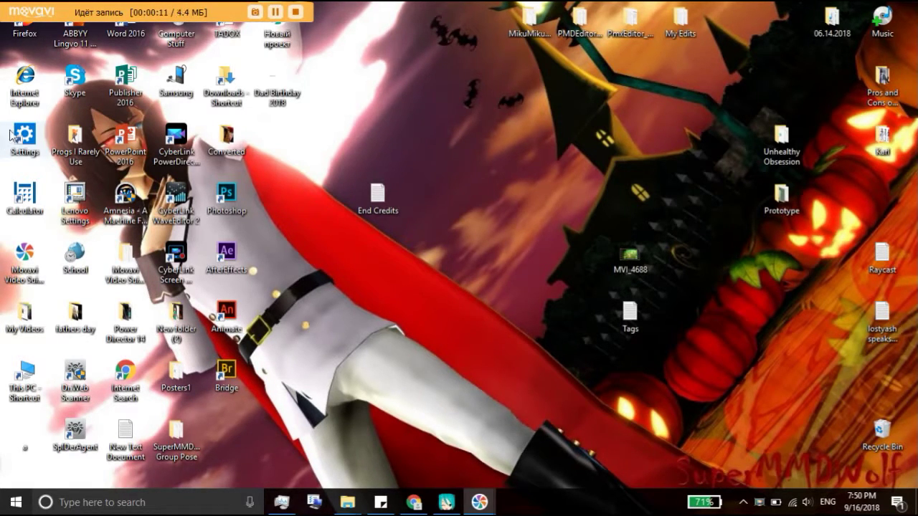
- Open the 'Progs I Rarely Use' desktop folder to find the Prism Video File Converter shortcut
double_click(75, 140)
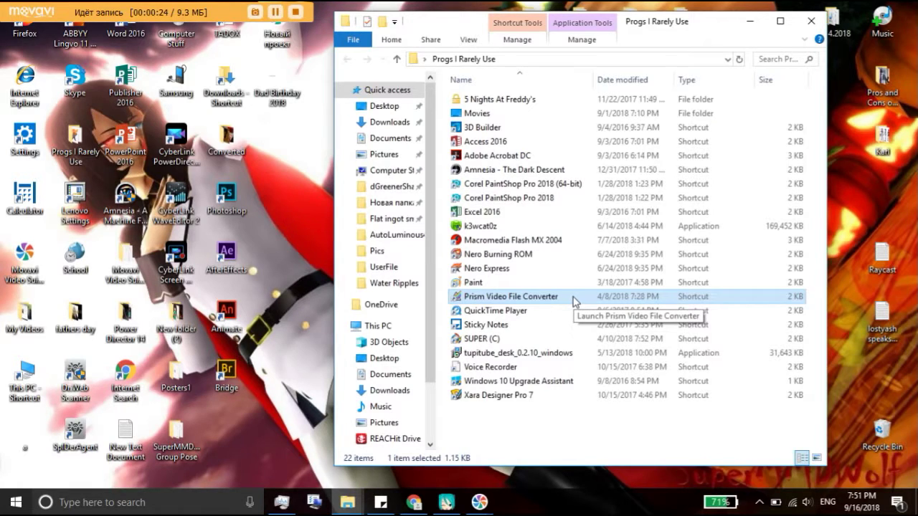
- Launch Prism Video File Converter and certify non-commercial home use in the Free Version notice
double_click(573, 296)
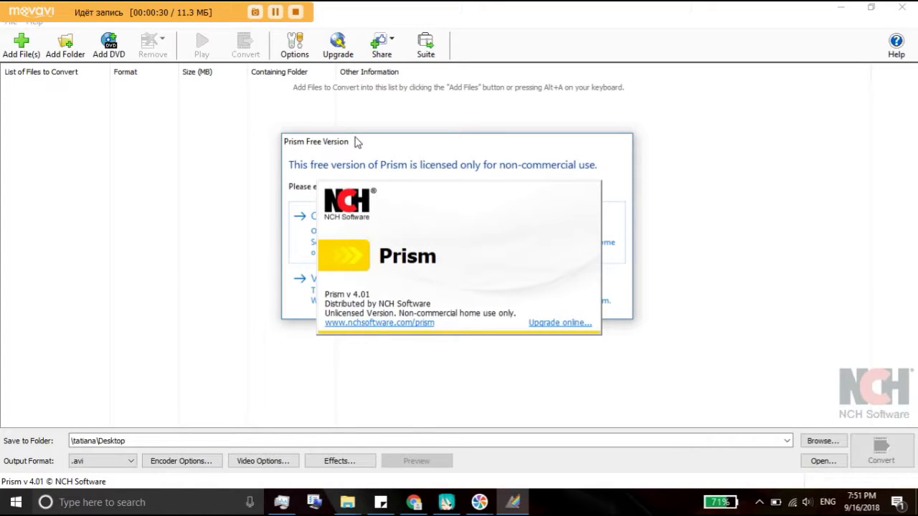
left_click_drag(356, 141, 170, 66)
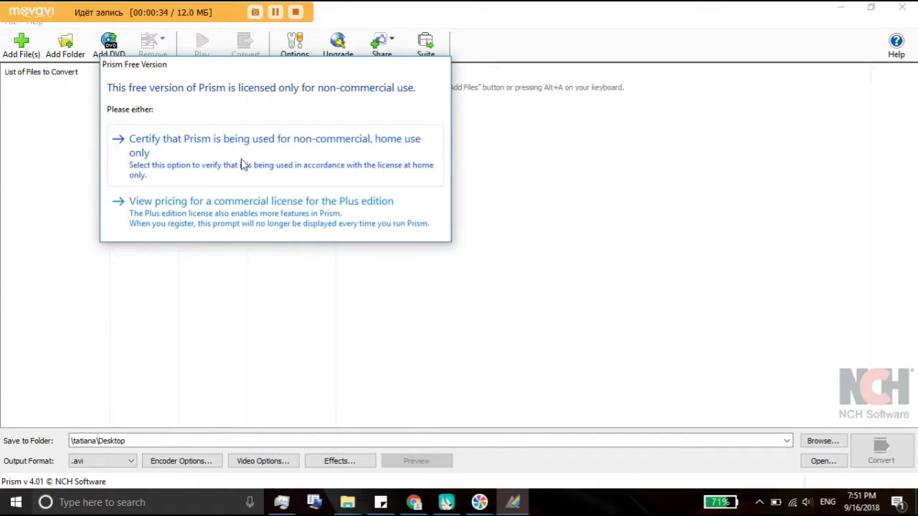
left_click(251, 157)
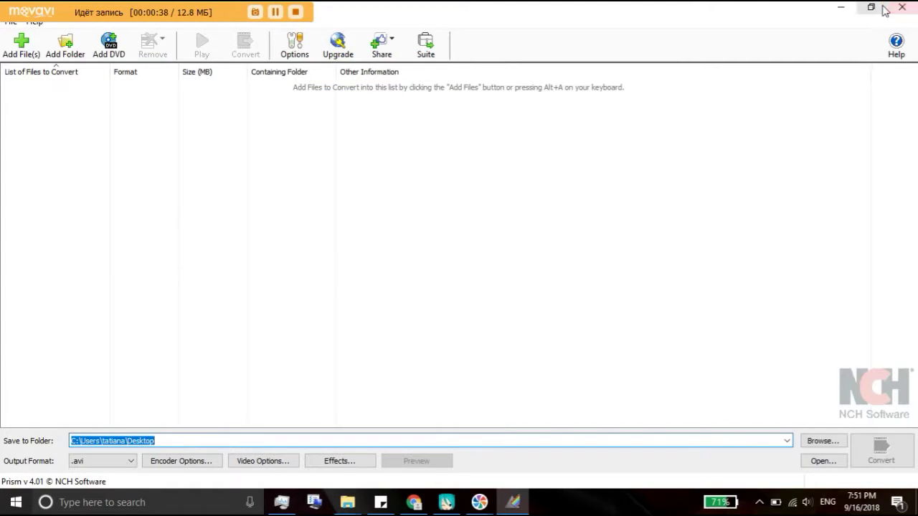
left_click(273, 15)
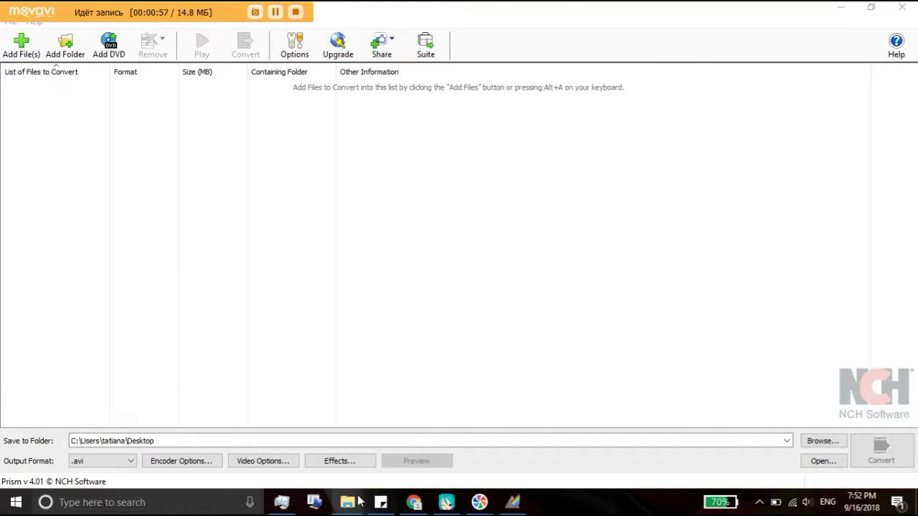
- Drag the MVI_4688 .MOV clip from the desktop into Prism's file list, then re-maximize
left_click(869, 7)
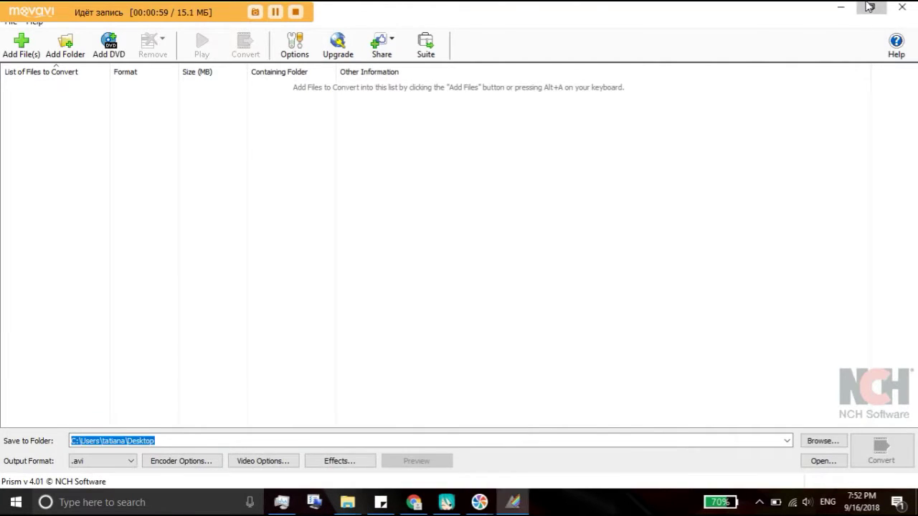
left_click_drag(702, 43, 424, 37)
left_click_drag(635, 270, 354, 252)
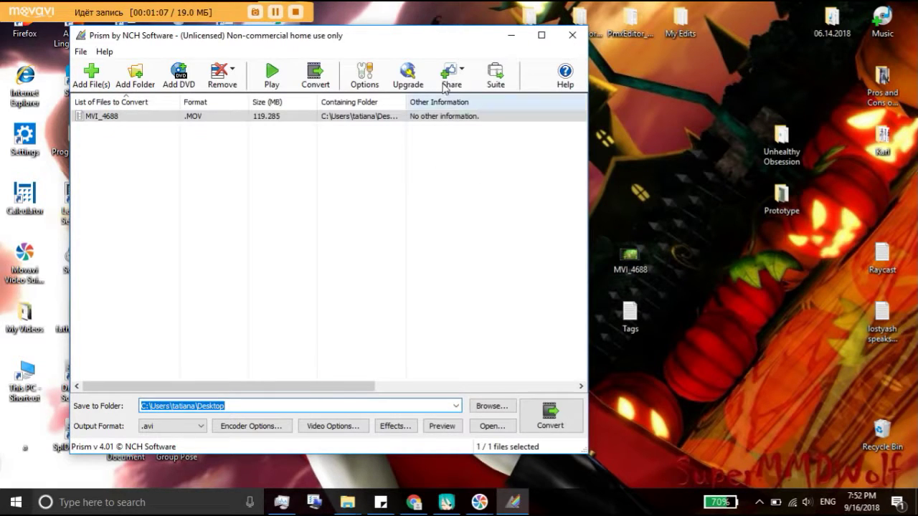
key("super+Up")
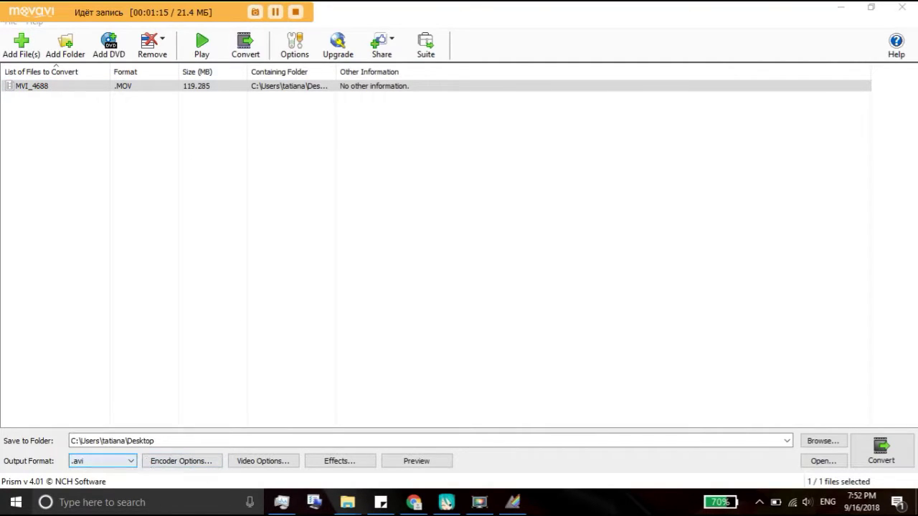
- Check the Desktop destination folder path and bring up the output format choices
left_click_drag(168, 440, 71, 439)
left_click(185, 439)
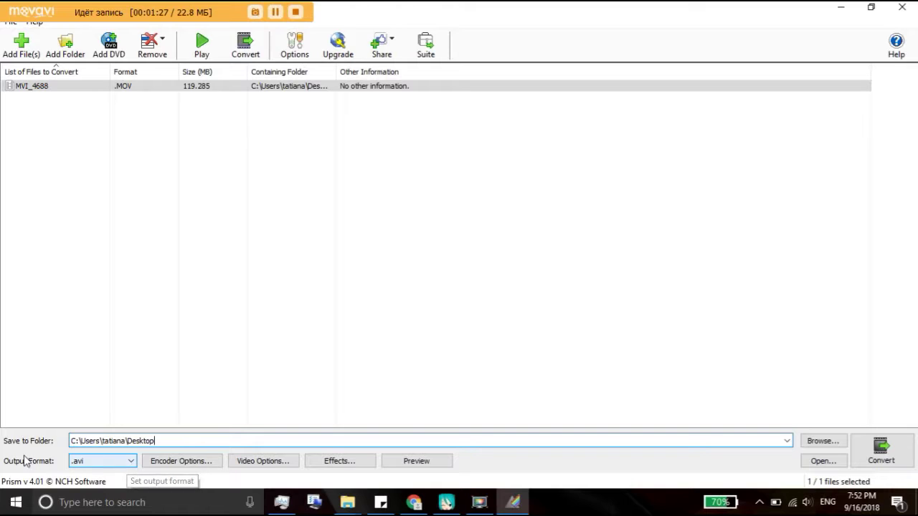
left_click(108, 466)
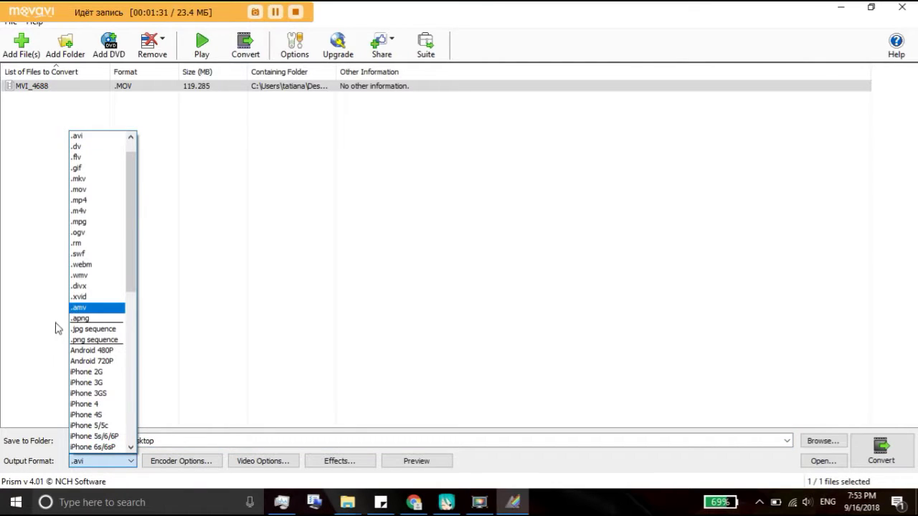
- Keep AVI output with the Microsoft Video 1 video compressor, then start converting MVI_4688
left_click(82, 138)
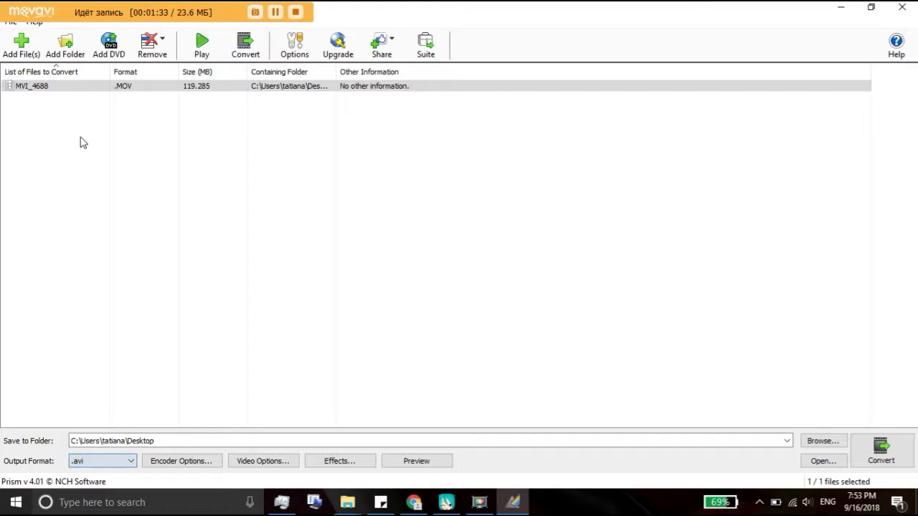
left_click(169, 464)
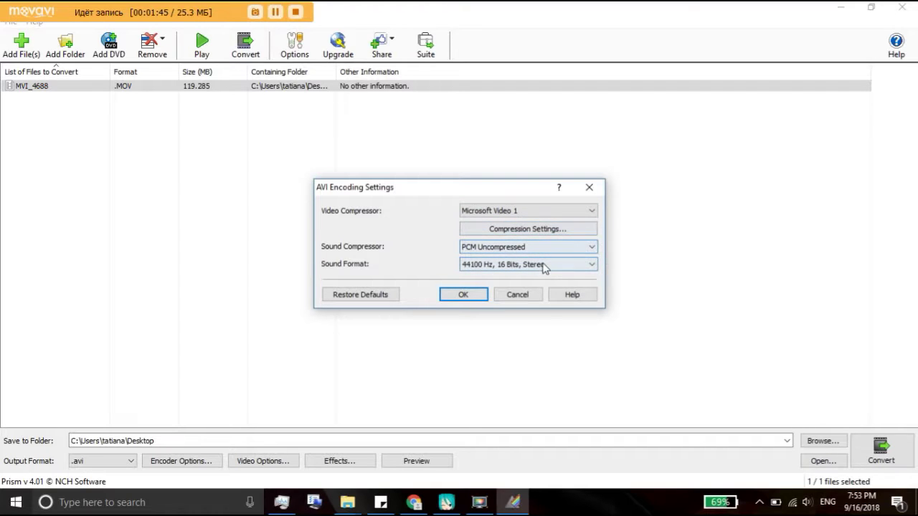
left_click(541, 212)
left_click(515, 241)
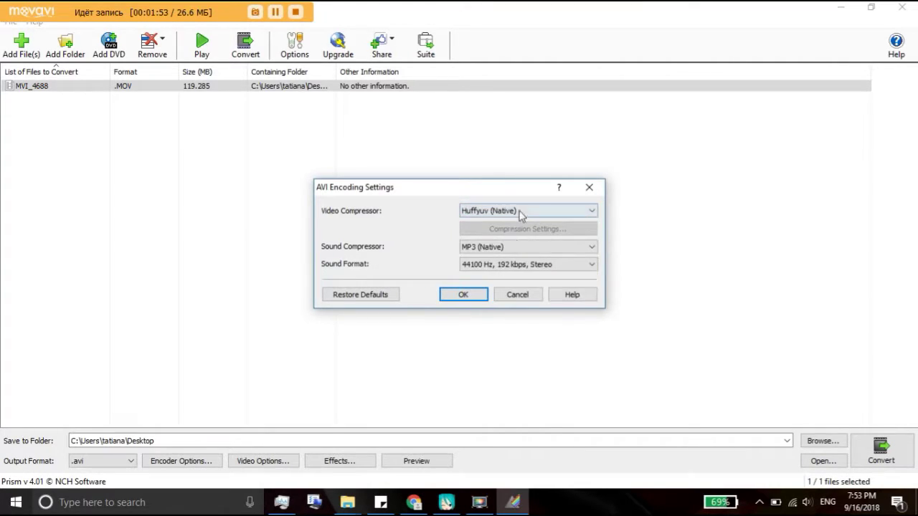
left_click(520, 212)
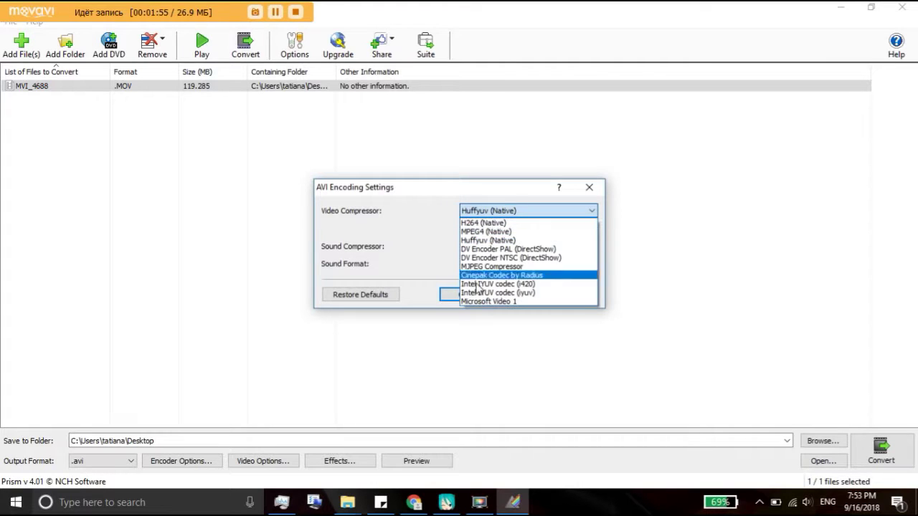
left_click(473, 306)
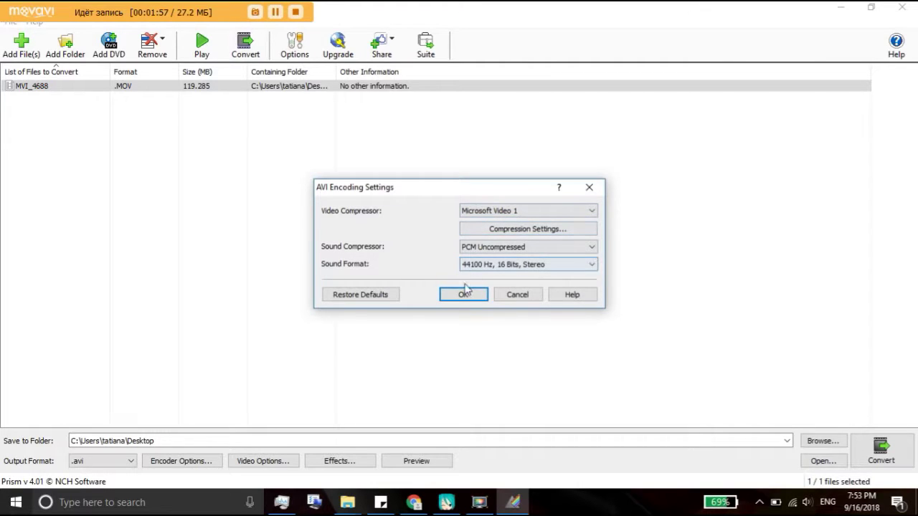
left_click(462, 294)
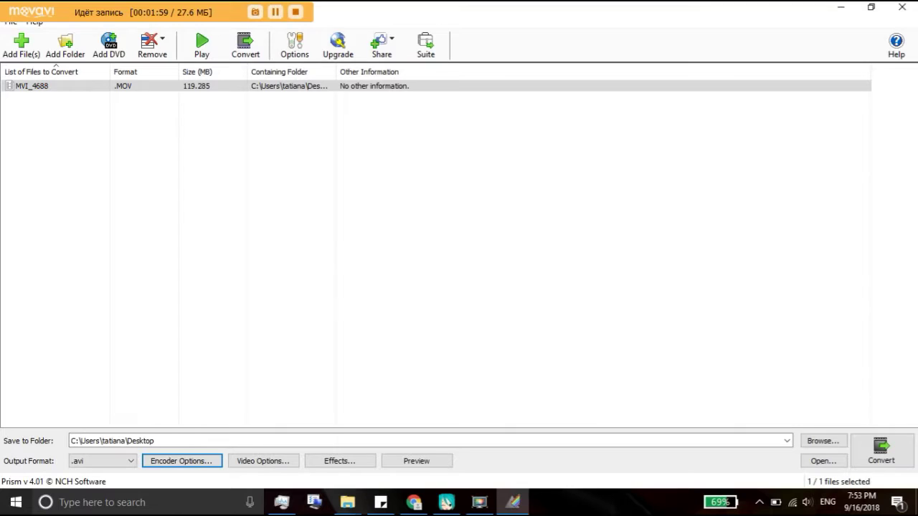
left_click(882, 451)
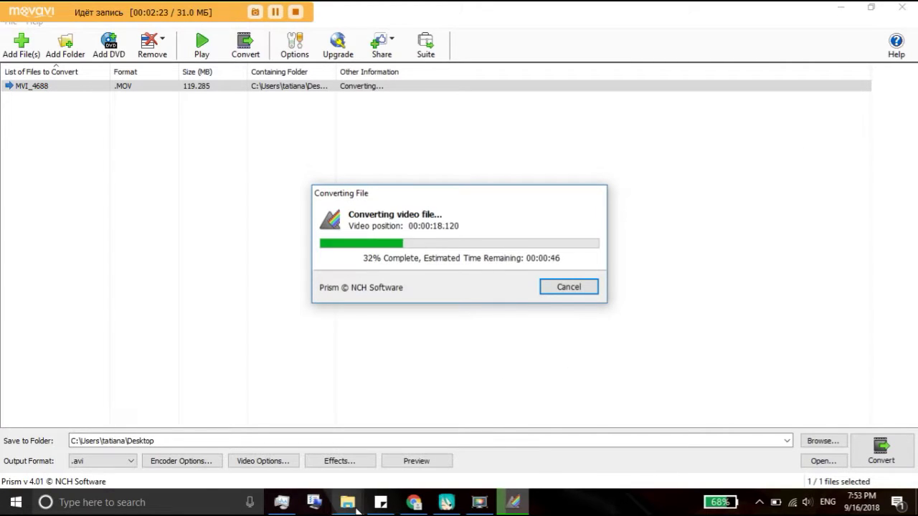
- Move the conversion progress dialog aside and bring up the 'a' folder holding MikuMikuDance
mouse_move(347, 502)
left_click(480, 396)
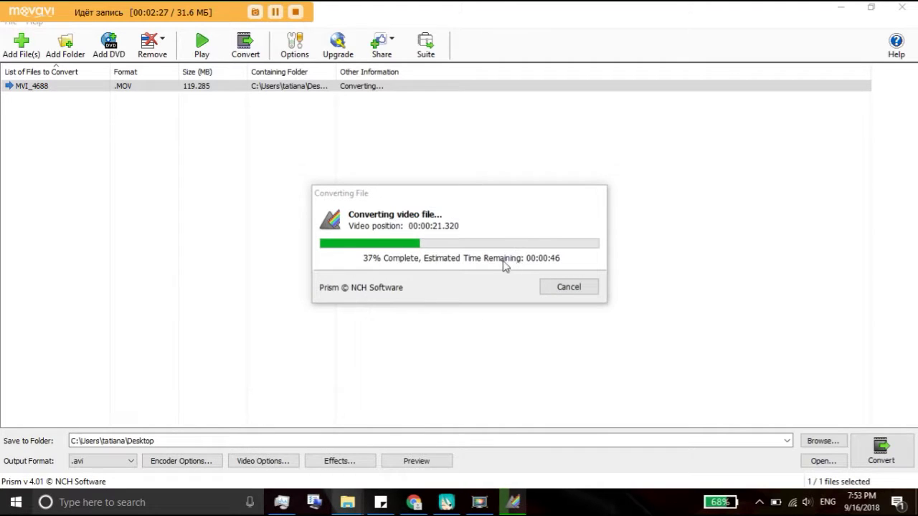
mouse_move(378, 198)
left_mouse_down()
mouse_move(60, 404)
mouse_move(122, 378)
left_mouse_up()
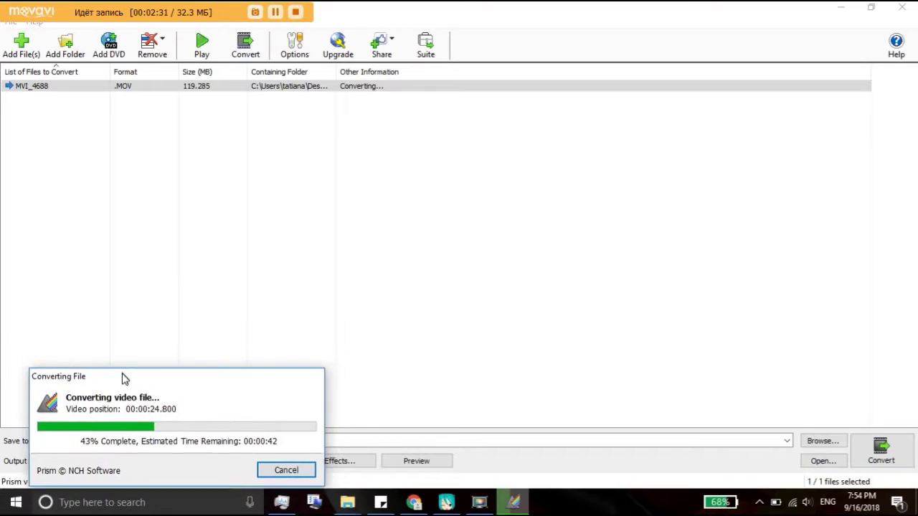
left_click_drag(122, 378, 146, 337)
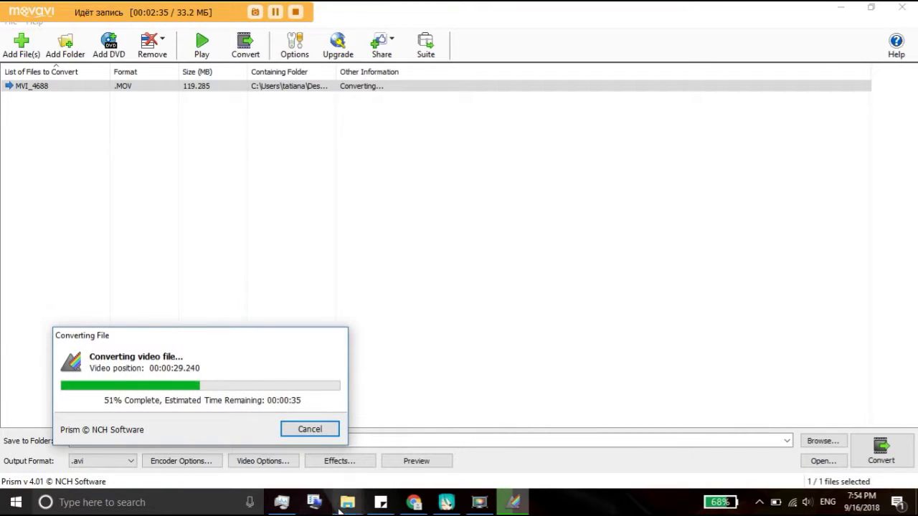
left_click(312, 470)
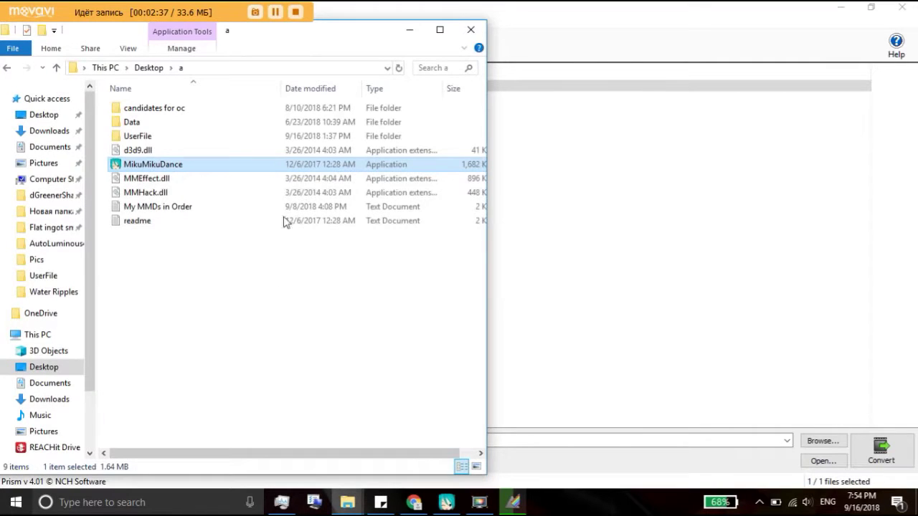
- Launch MikuMikuDance from folder 'a' and widen its timeline panel
double_click(283, 166)
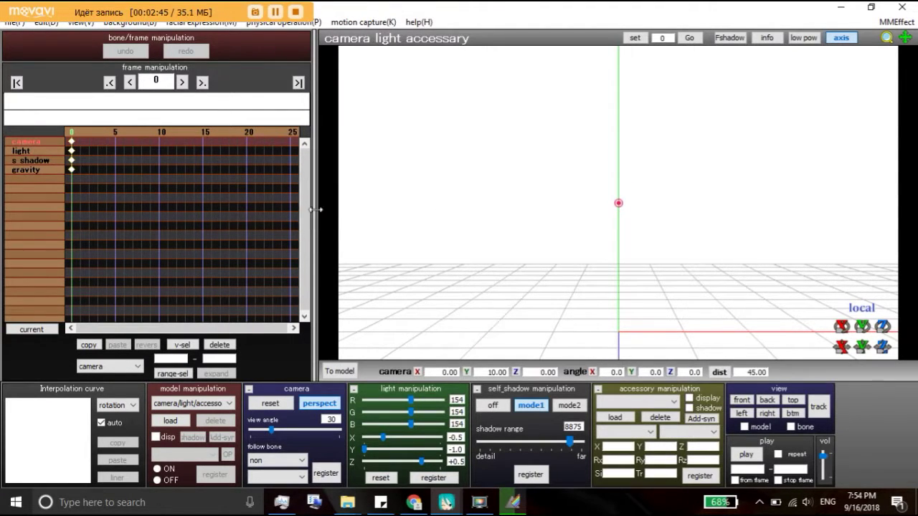
left_click_drag(315, 209, 352, 209)
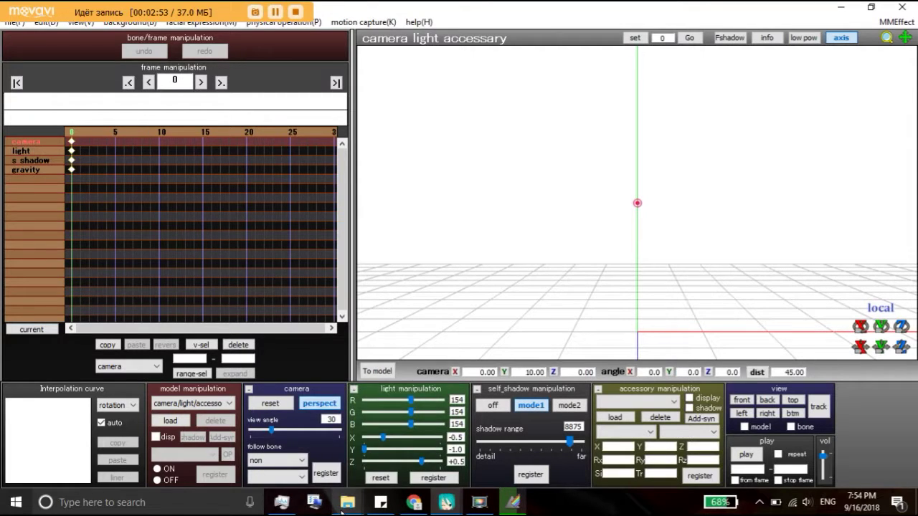
- Locate the temporary MVI_4688 AVI on the Desktop, then return to Prism to check progress
mouse_move(347, 503)
left_click(310, 460)
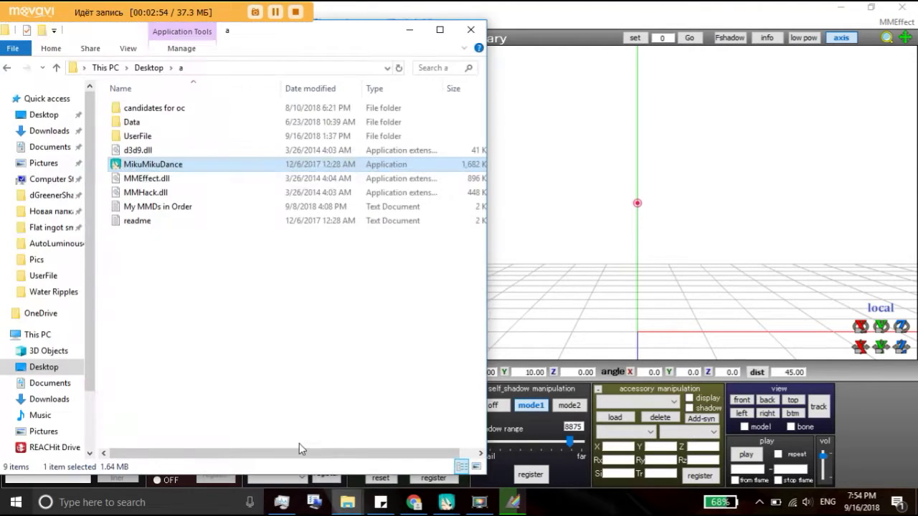
left_click(46, 356)
left_click(44, 369)
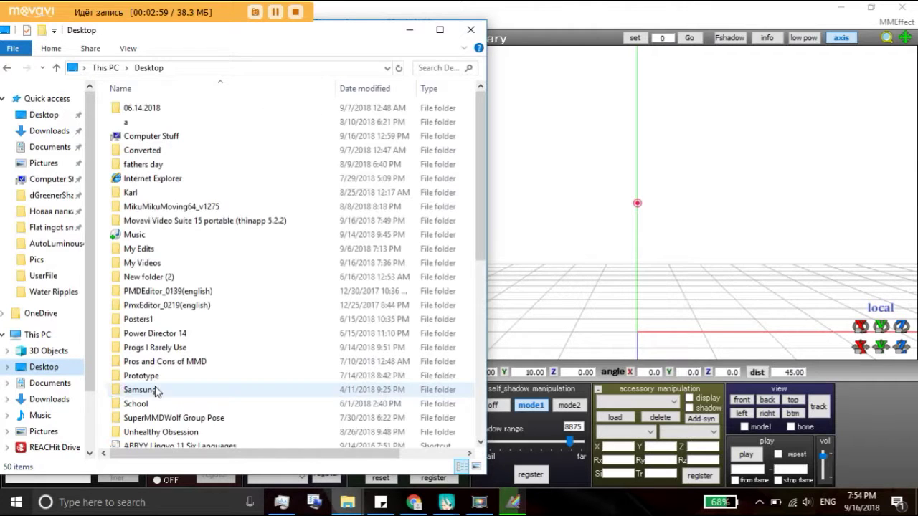
scroll(159, 429, "down", 5)
scroll(161, 427, "down", 4)
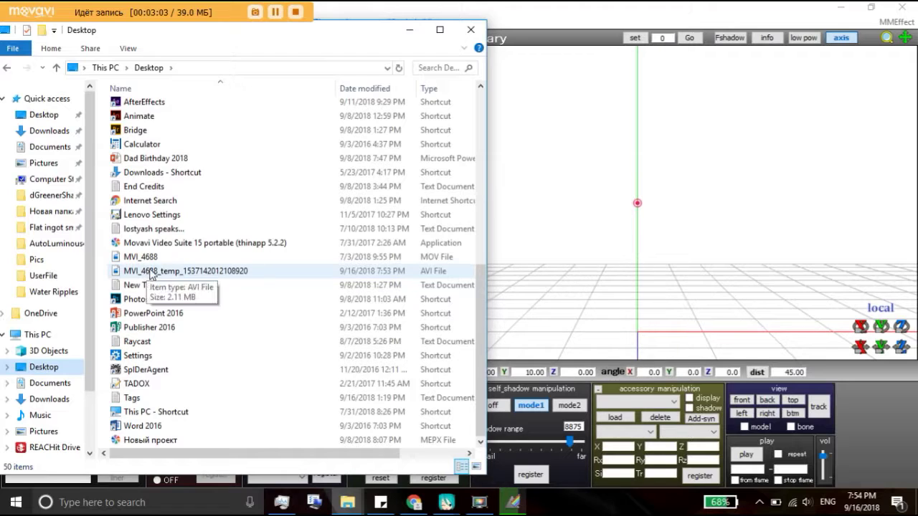
left_click(262, 273)
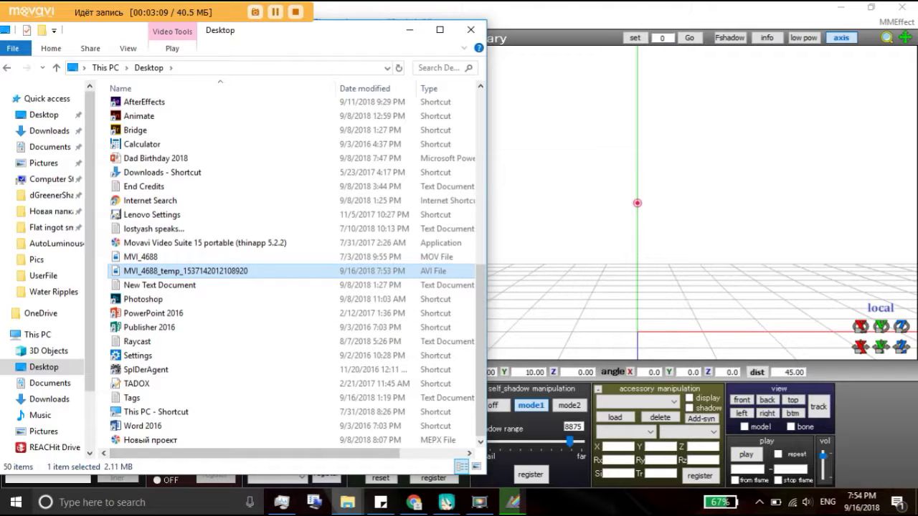
left_click(513, 502)
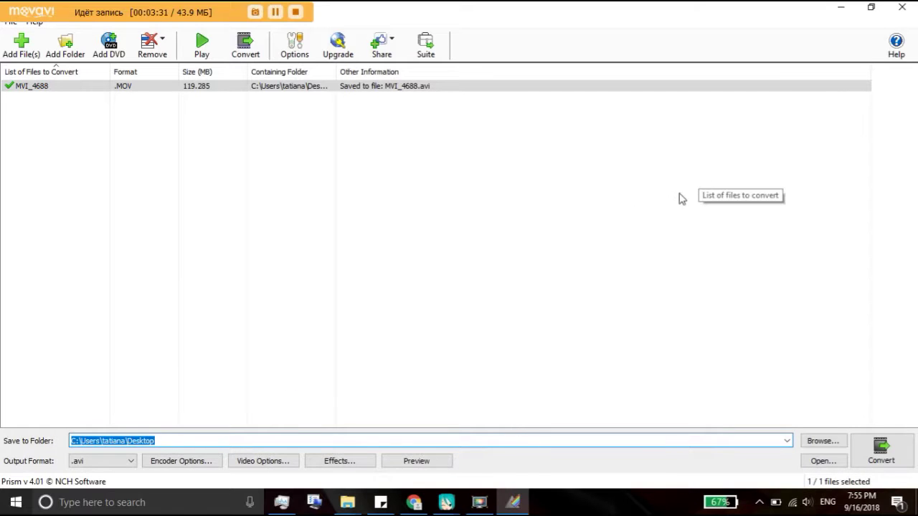
- Load MVI_4688 from the Desktop as MikuMikuDance's background AVI file
left_click(446, 502)
left_click(502, 401)
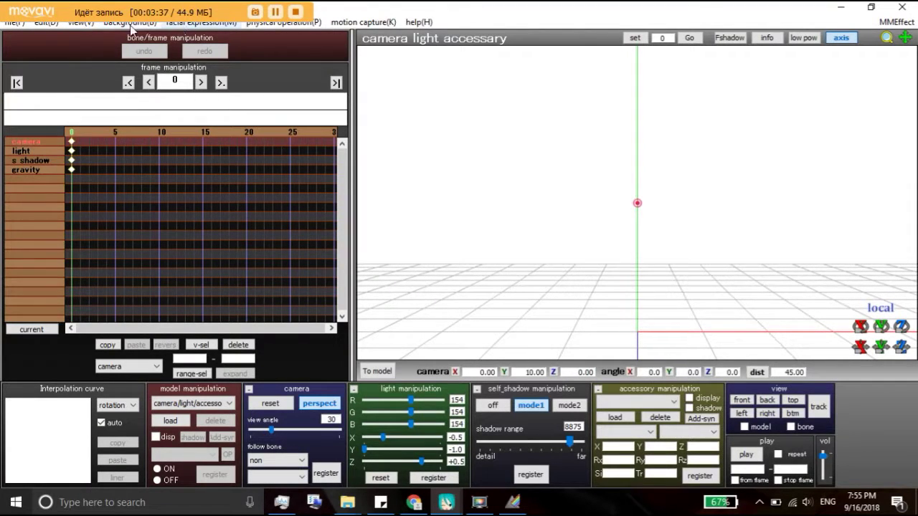
left_click(82, 23)
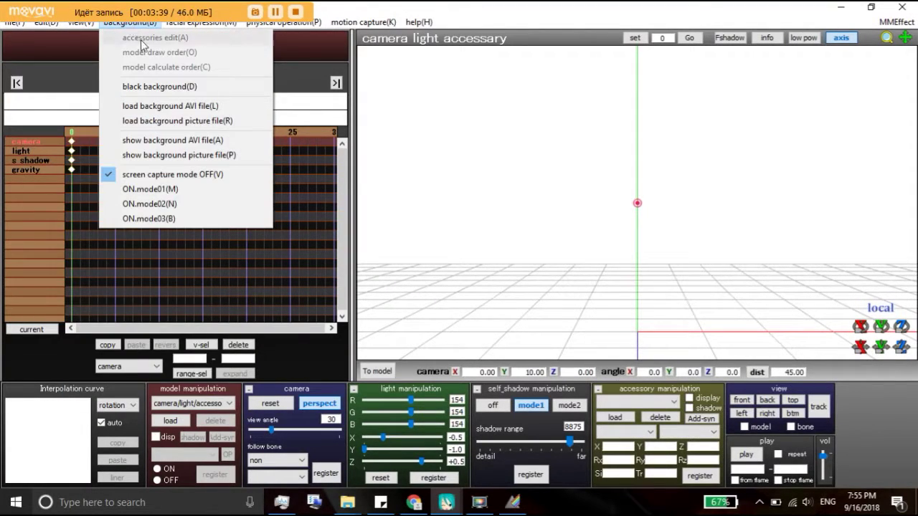
left_click(175, 105)
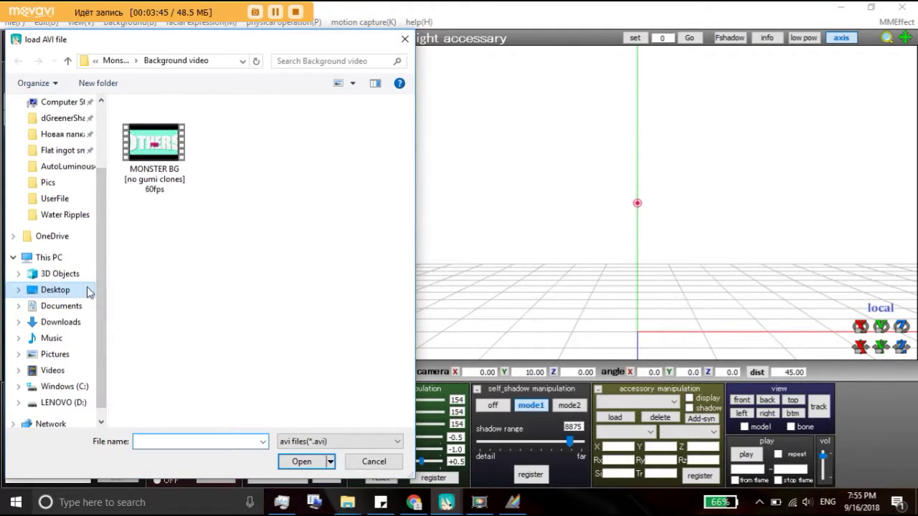
left_click(90, 291)
scroll(244, 371, "down", 3)
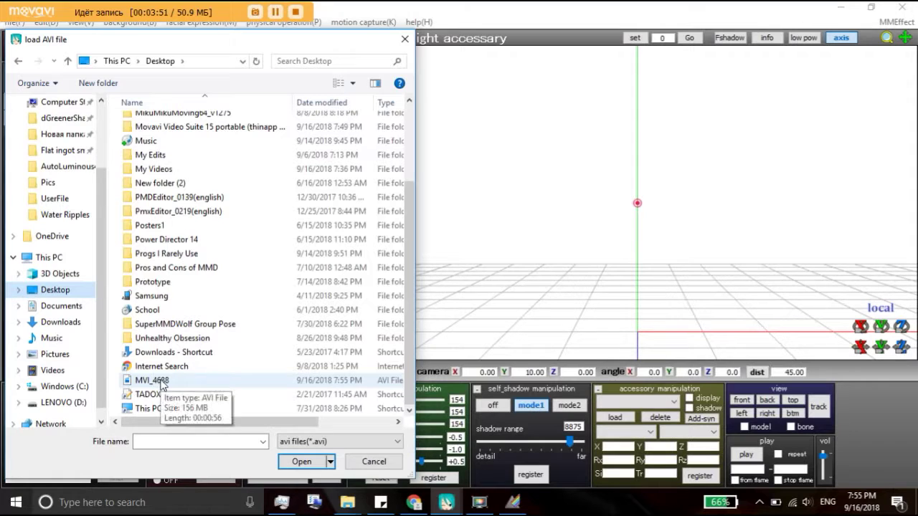
double_click(160, 384)
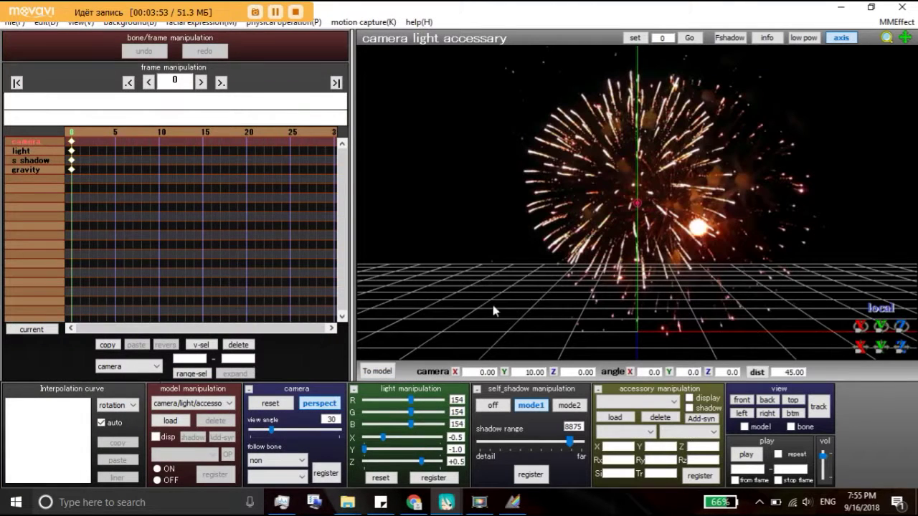
- Pull the camera back and hide the ground grid and coordinate axes
scroll(568, 328, "down", 3)
middle_click_drag(569, 328, 570, 215)
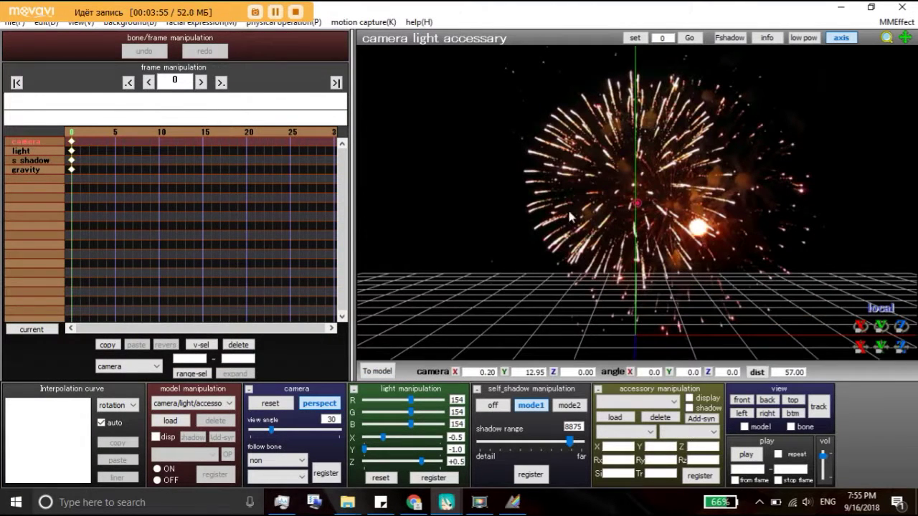
left_click(90, 28)
left_click(111, 126)
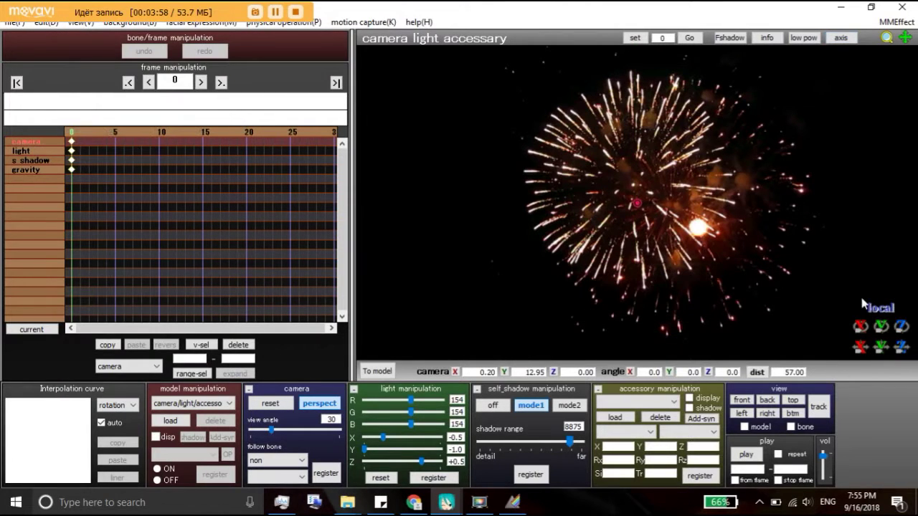
right_click_drag(774, 265, 741, 256)
- Re-show the grid and axes and swing the camera to face the fireworks backdrop
left_click(81, 23)
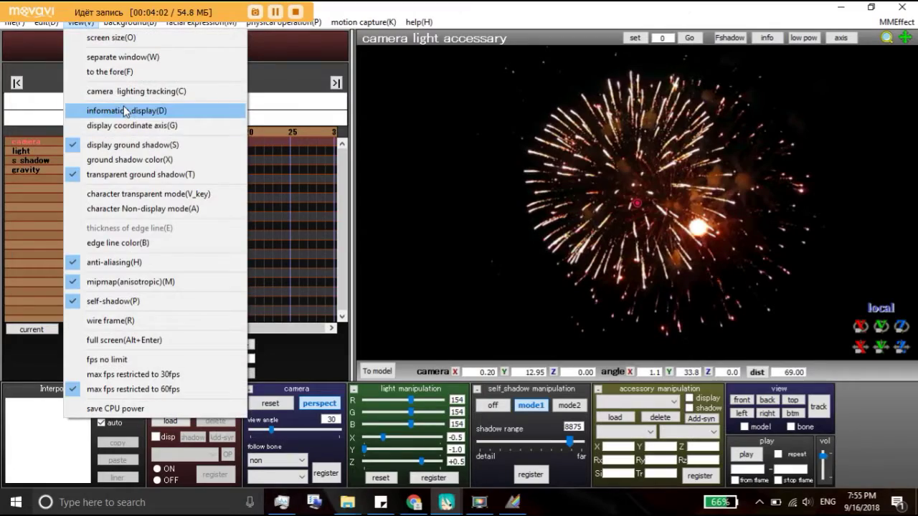
left_click(110, 125)
mouse_move(537, 208)
right_mouse_down()
mouse_move(603, 220)
mouse_move(740, 347)
right_mouse_up()
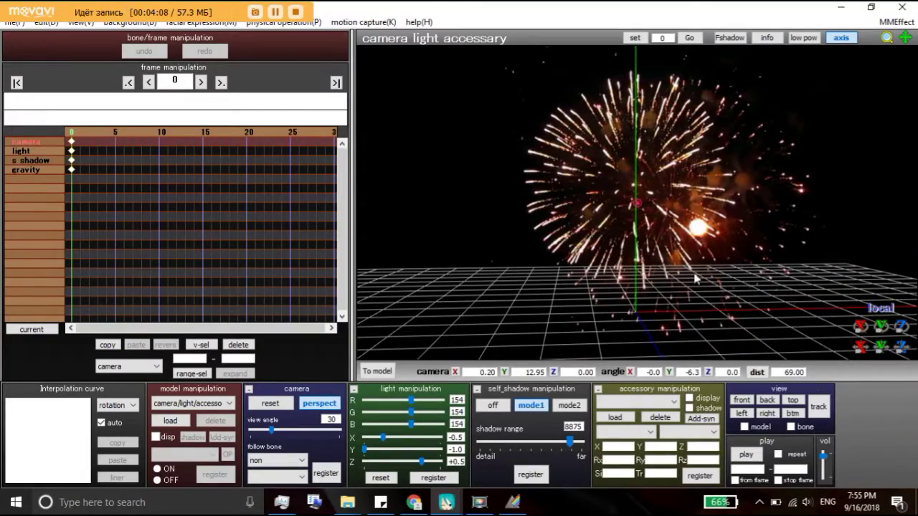
mouse_move(741, 181)
right_mouse_down()
mouse_move(624, 240)
mouse_move(753, 177)
mouse_move(723, 162)
right_mouse_up()
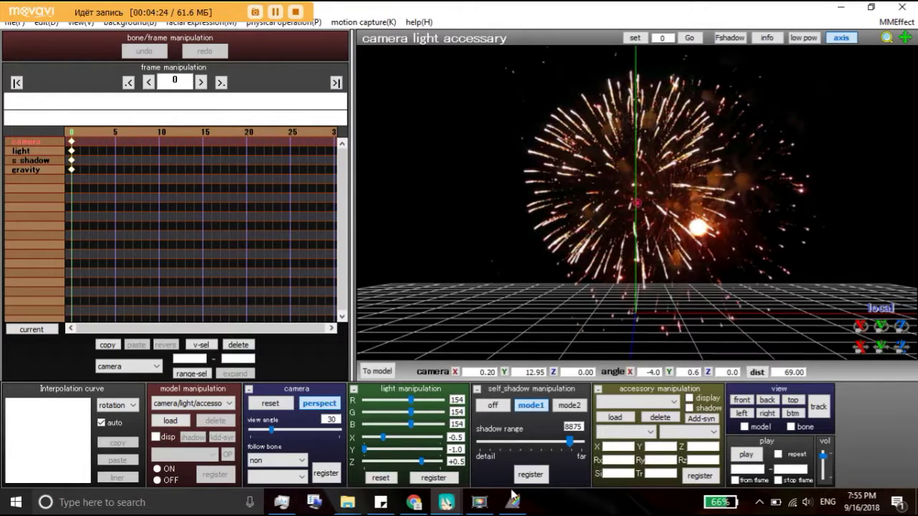
mouse_move(513, 502)
left_click(451, 469)
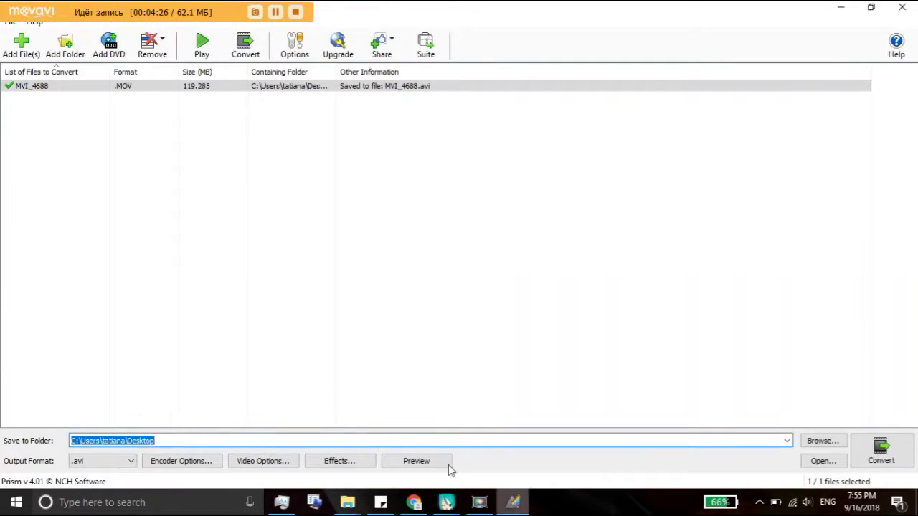
- Scroll through Prism's output format list and pick the .wav entry
left_click(96, 464)
scroll(123, 268, "down", 5)
scroll(112, 361, "up", 5)
scroll(108, 430, "down", 8)
scroll(106, 429, "down", 3)
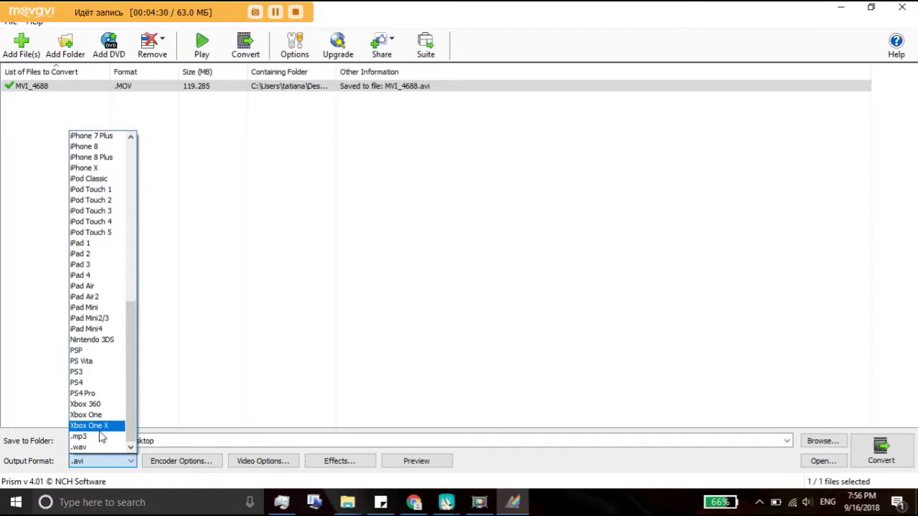
left_click(85, 447)
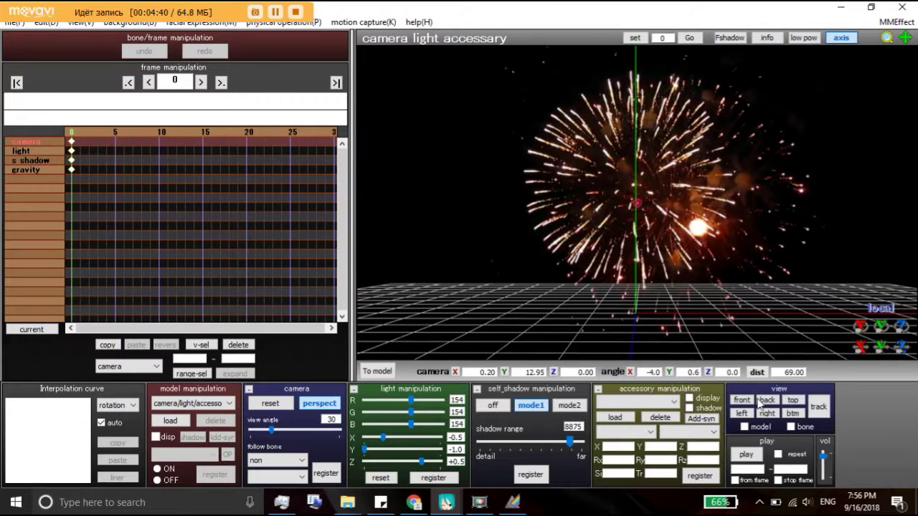
- Reset the camera to default, then play the scene with the fireworks backdrop and stop
left_click(747, 455)
type("5555")
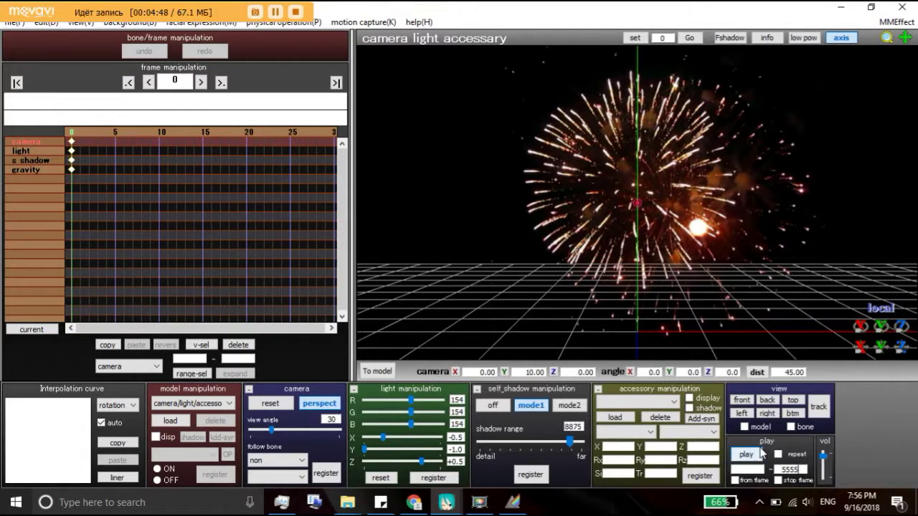
left_click(754, 455)
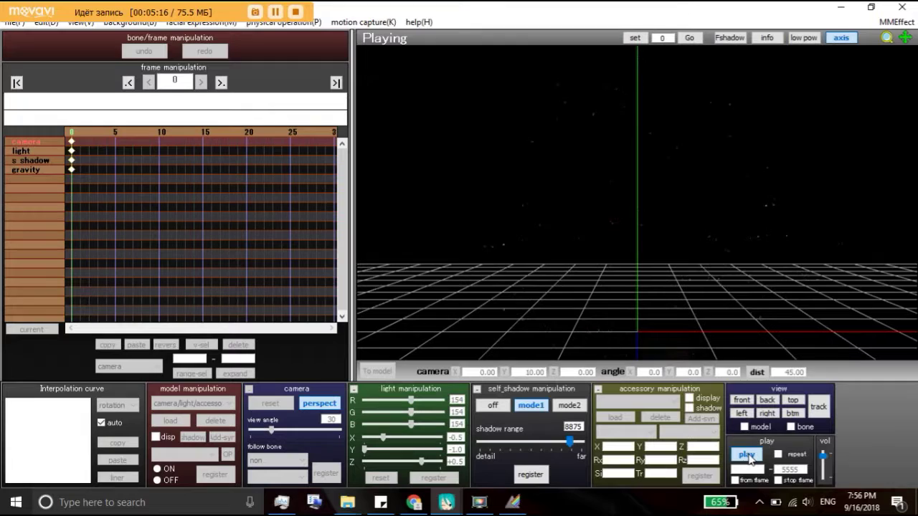
left_click(748, 457)
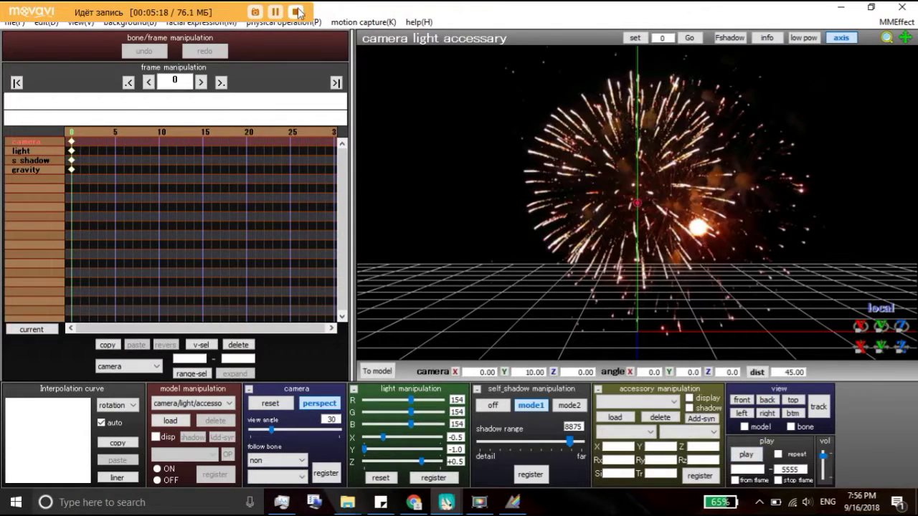